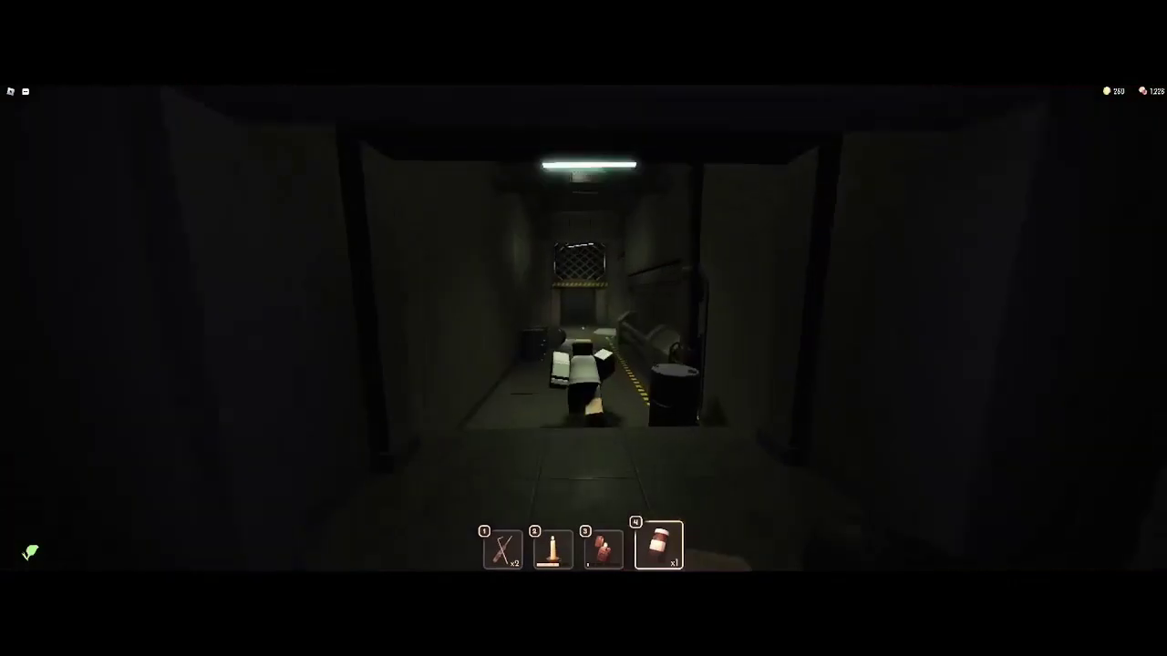
# - Ready the pill bottle in hotbar slot 4 while heading into the dark corridor
pyautogui.press('4')
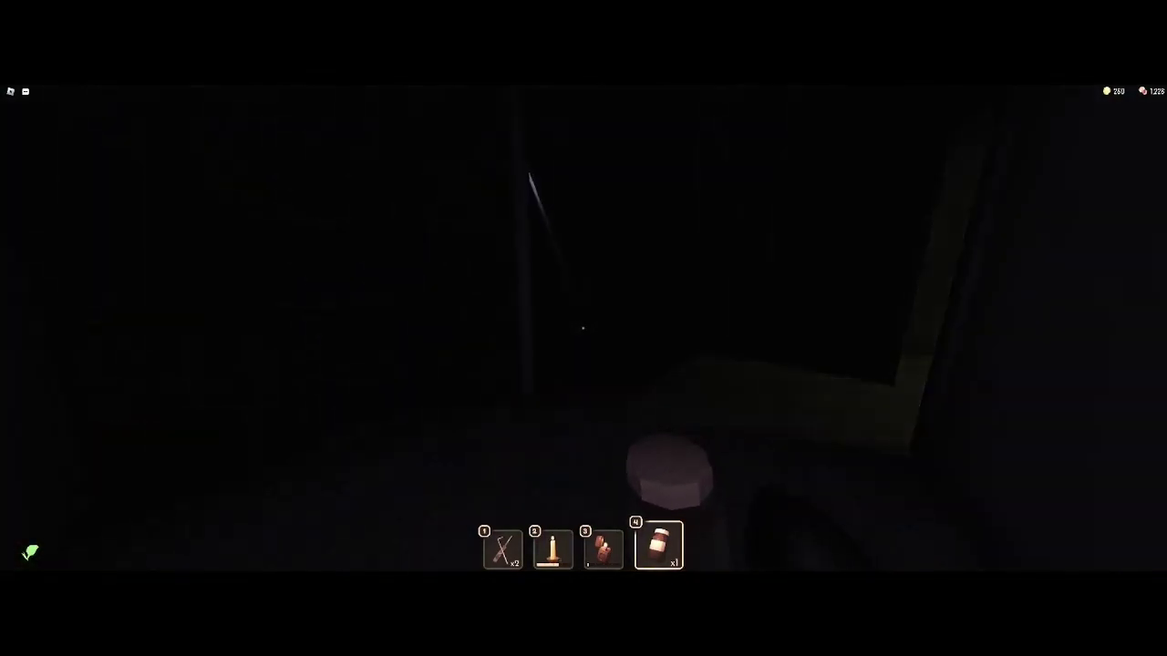
# - Switch between candle and lighter, then take the last pills from slot 4
pyautogui.press('4')
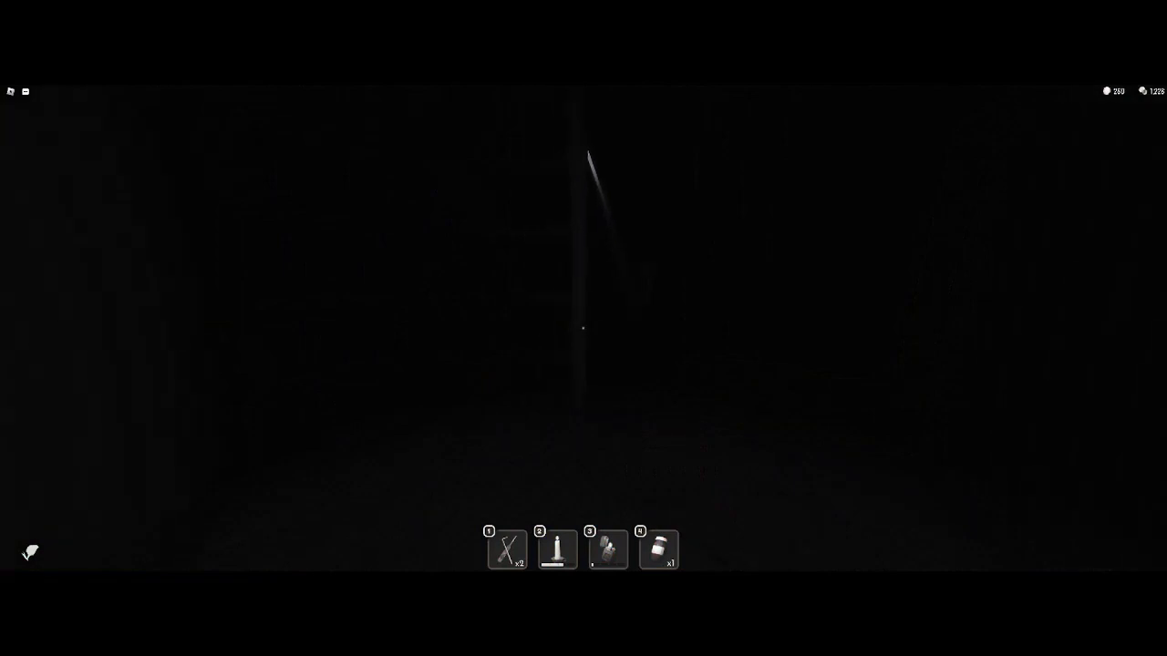
pyautogui.press('2')
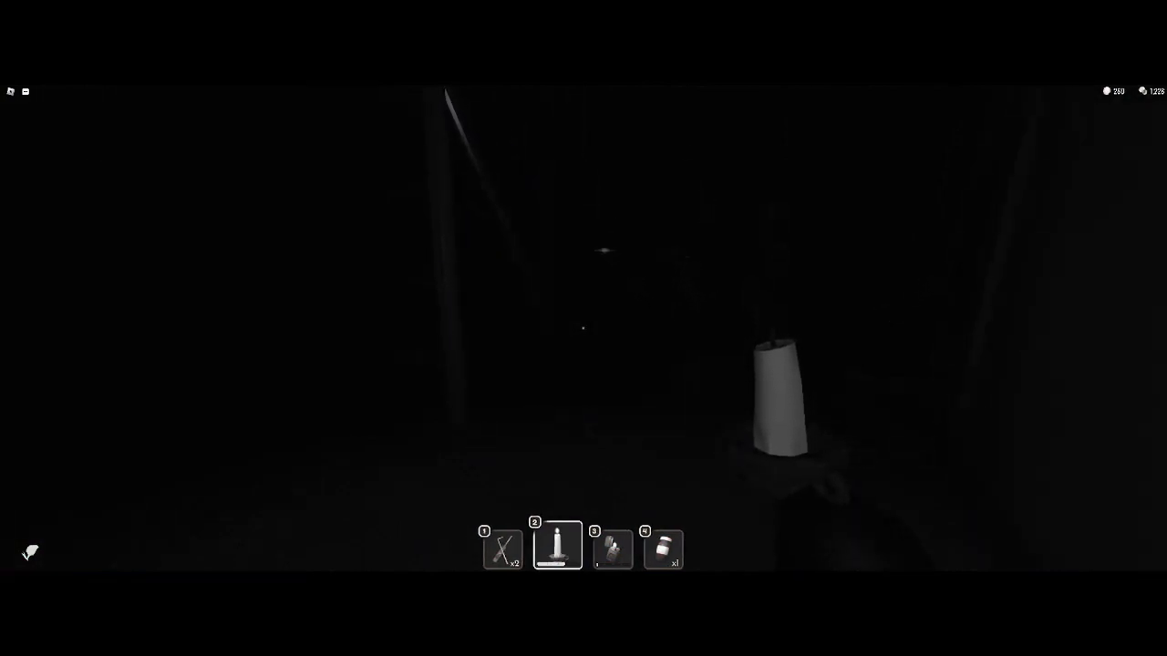
pyautogui.press('3')
pyautogui.press('3')
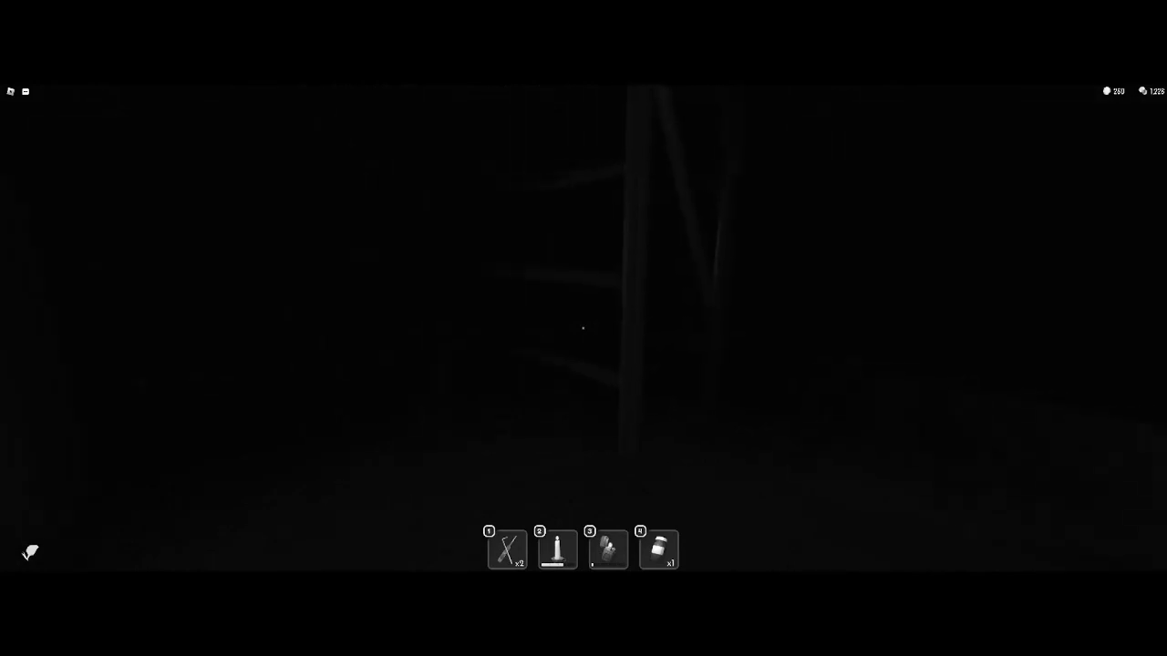
pyautogui.press('4')
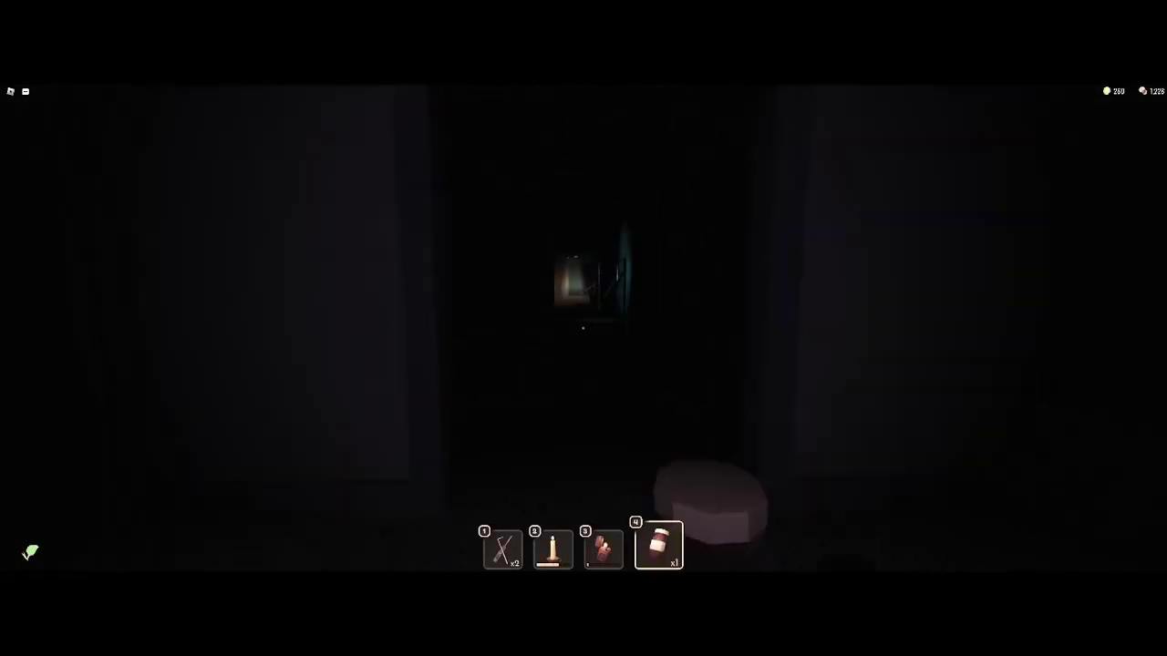
pyautogui.click(583, 328)
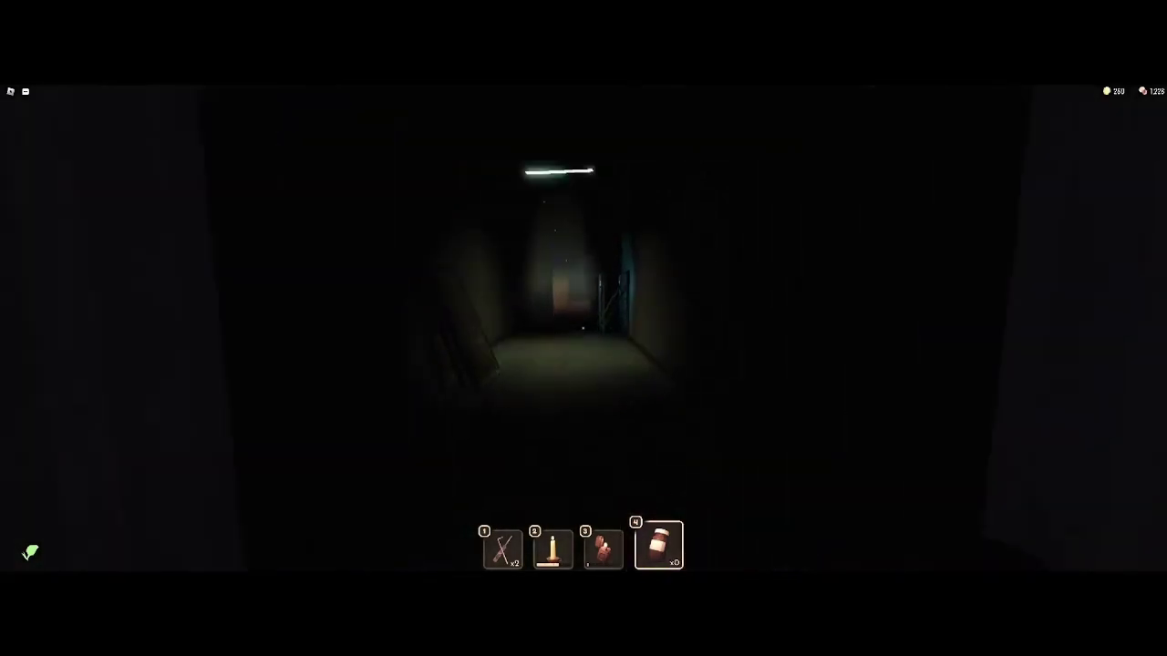
pyautogui.press('w')
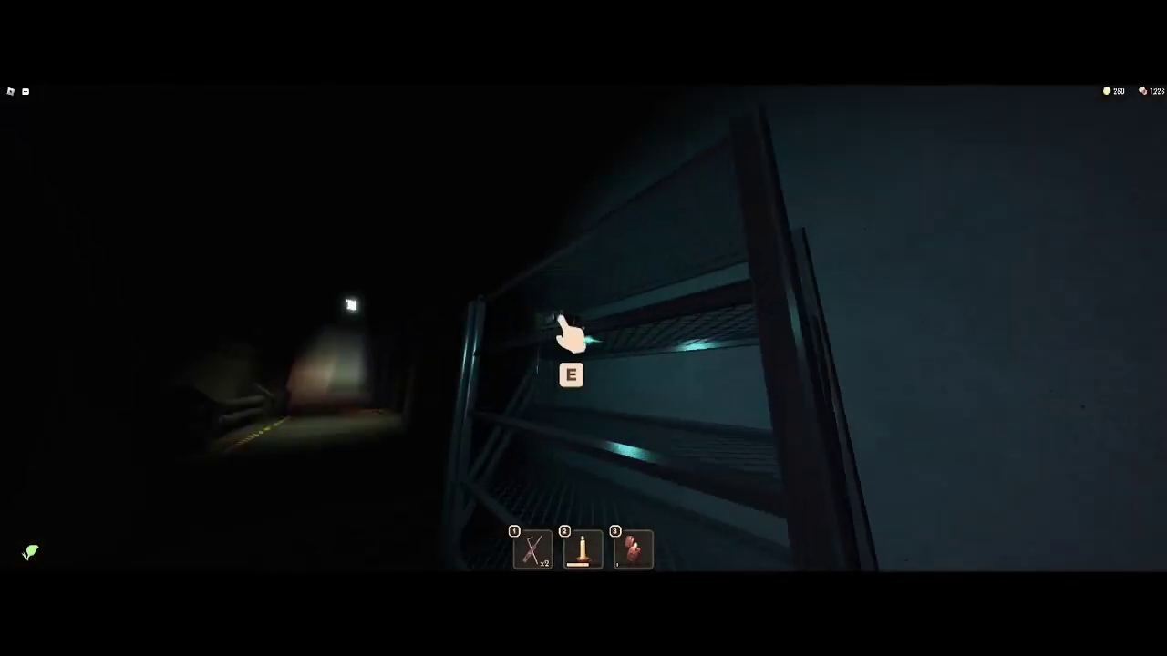
# - Grab the box off the scaffold shelf and run through the rooms to the ELEVATOR POWER panel
pyautogui.press('e')
pyautogui.press('w')
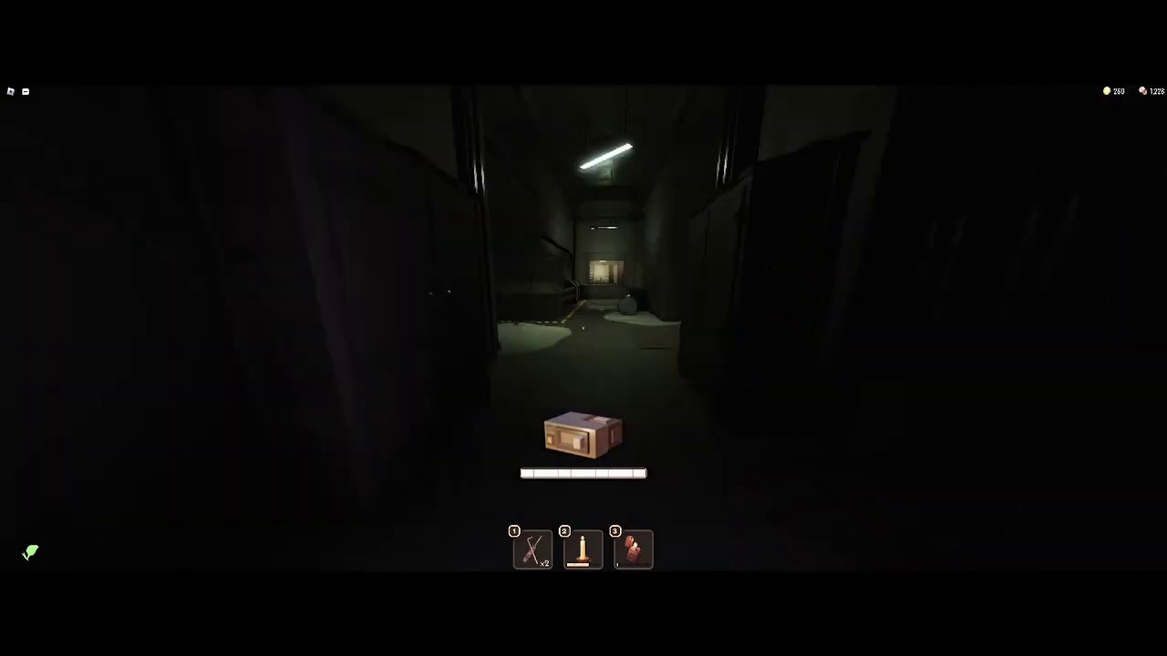
pyautogui.press('w')
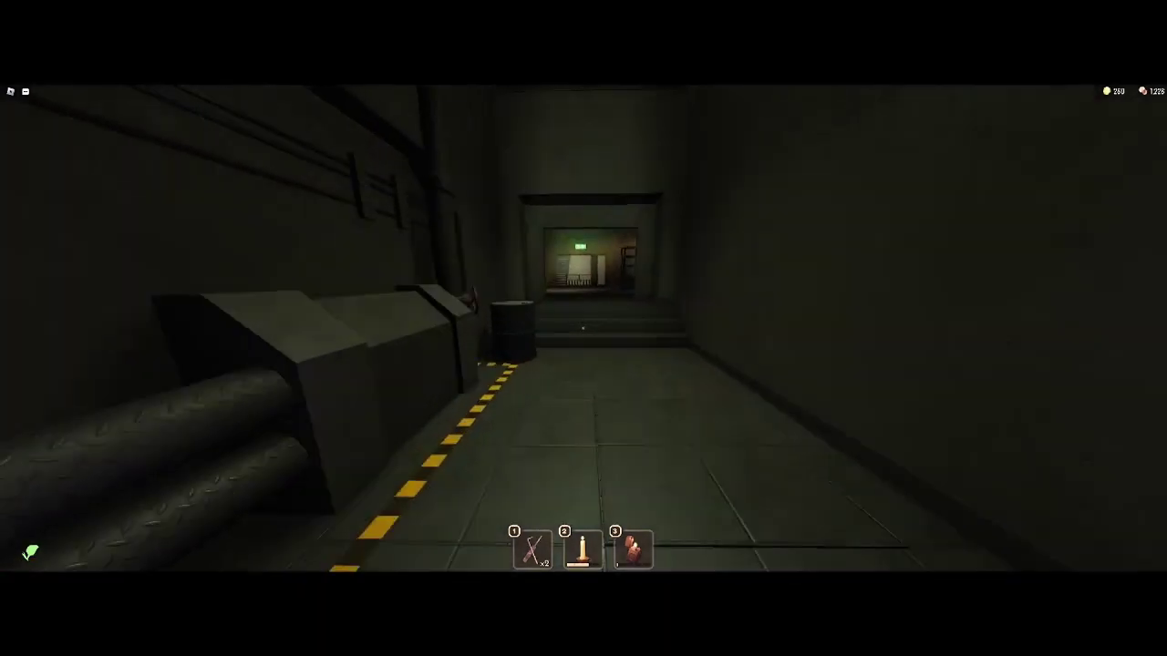
pyautogui.press('w')
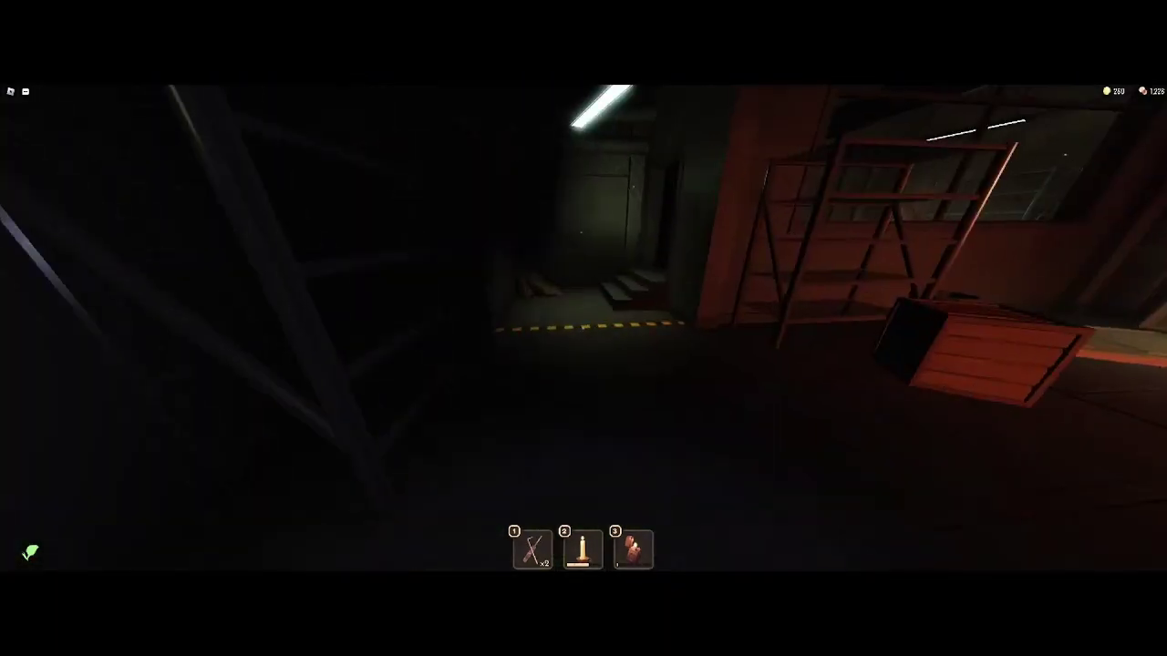
pyautogui.press('w')
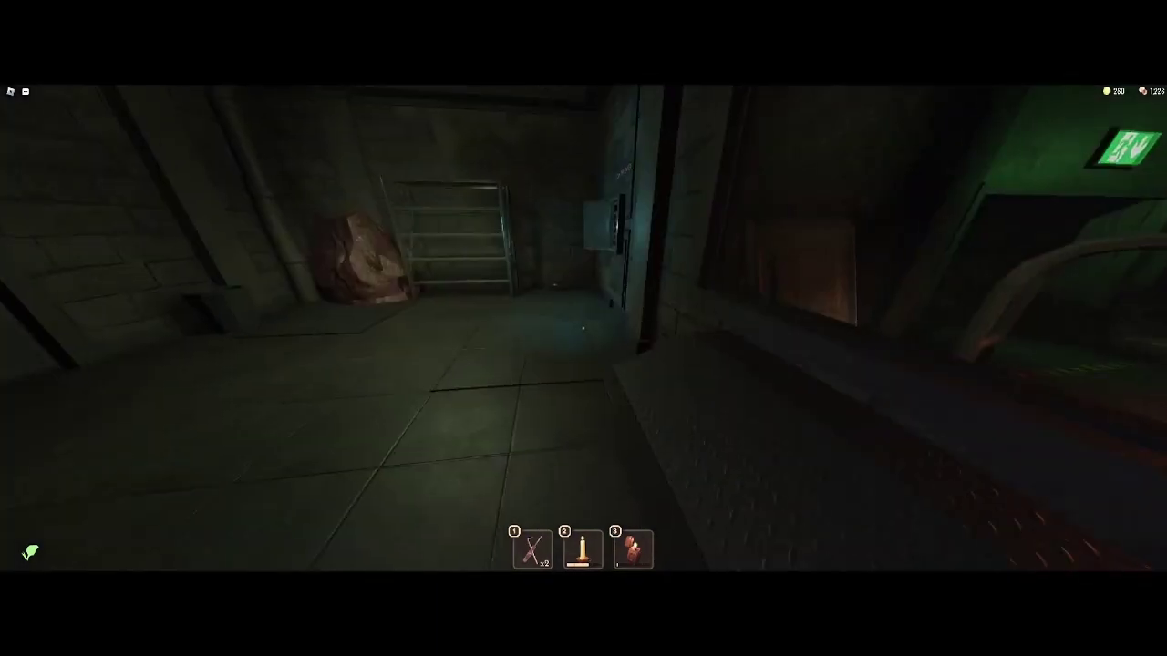
pyautogui.press('w')
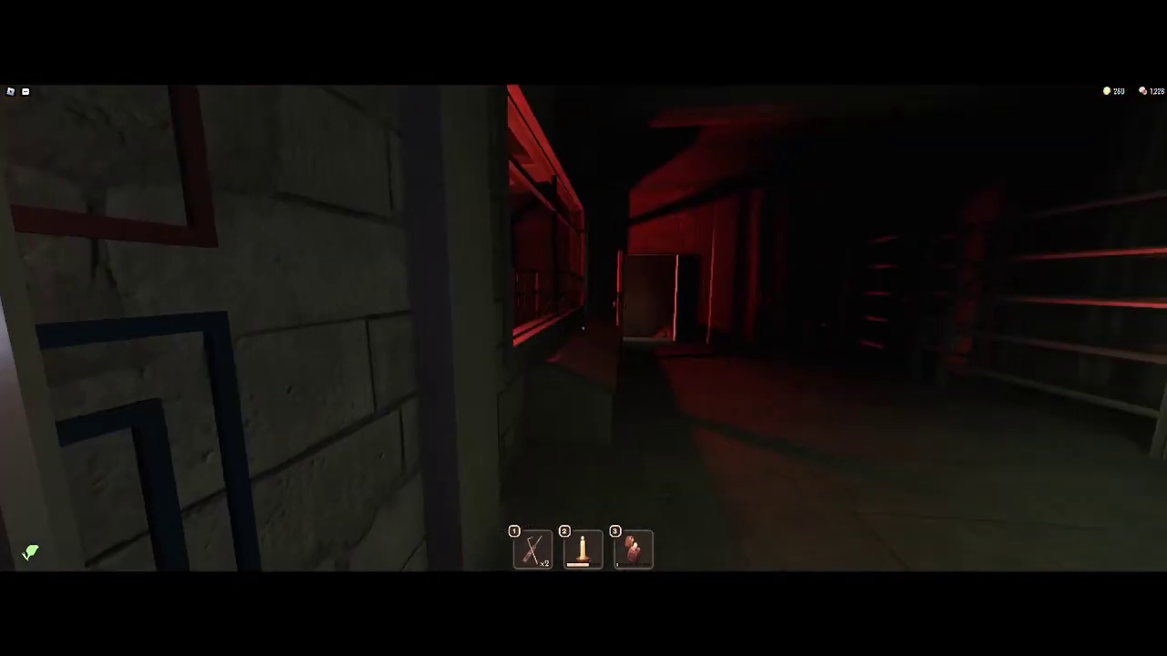
# - Turn on breaker switch 04 in the elevator power panel close-up, then back out
pyautogui.press('e')
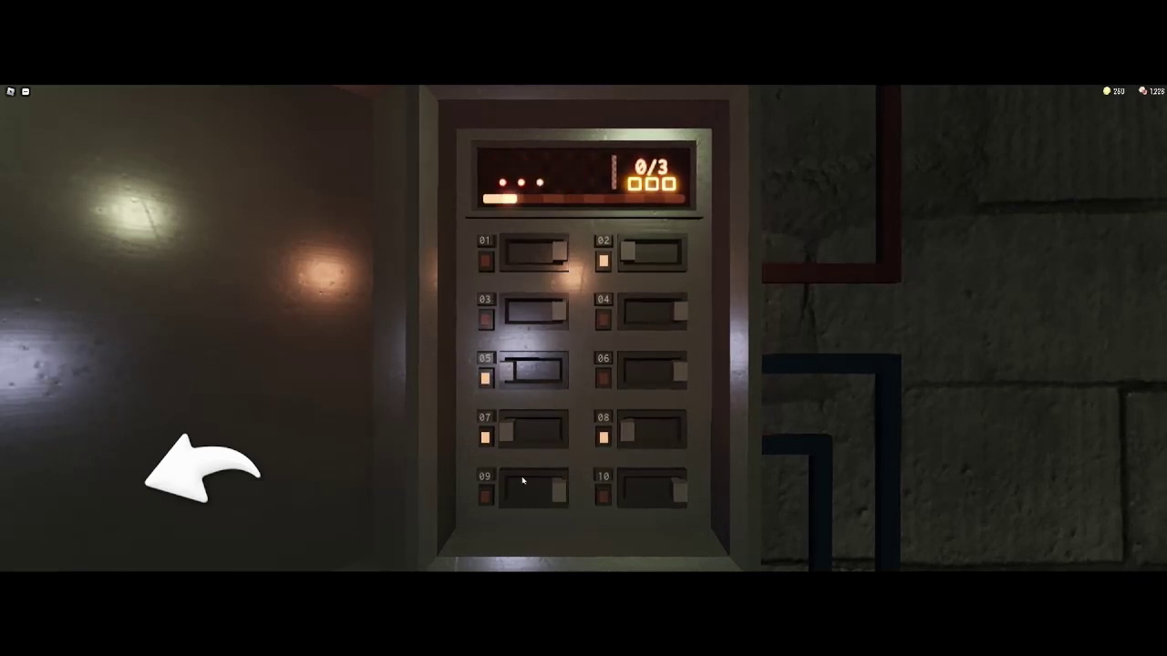
pyautogui.click(652, 310)
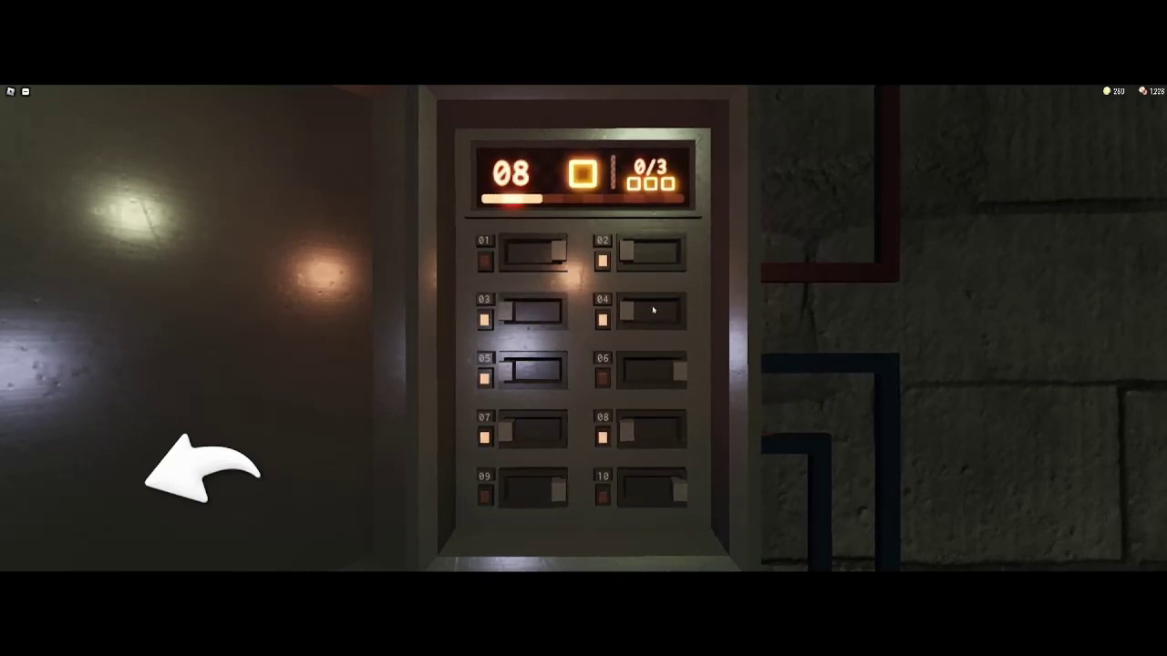
pyautogui.click(235, 469)
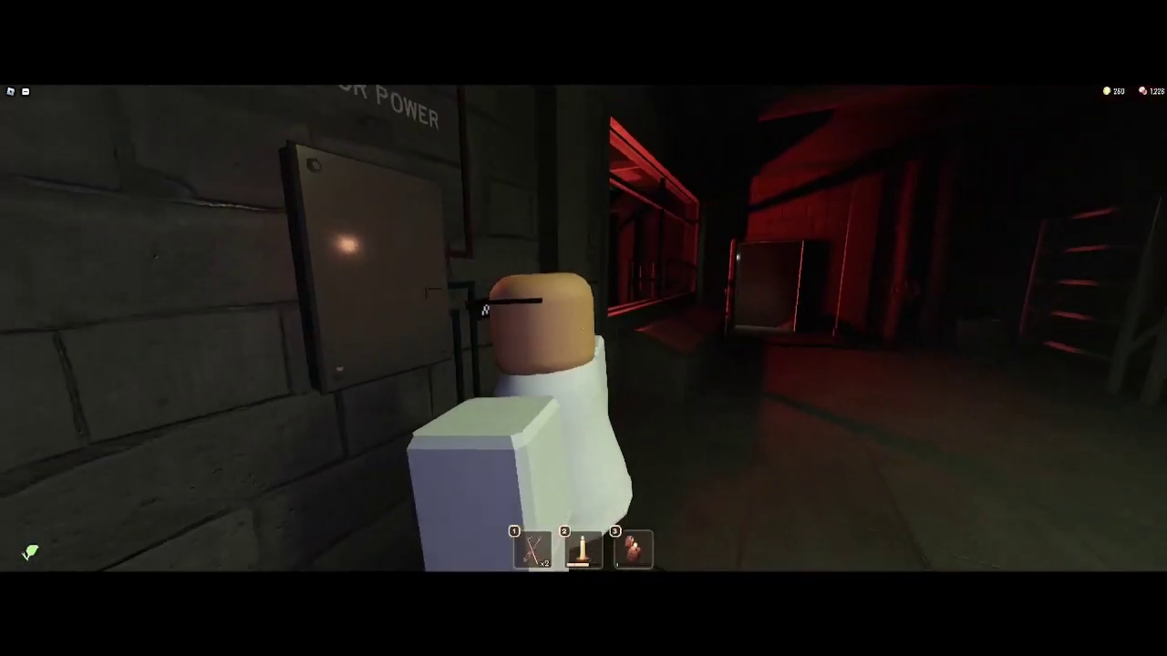
# - Look around the red-lit breaker room, turning between the power panel and the shelves
pyautogui.moveTo(444, 310); pyautogui.dragTo(202, 357)
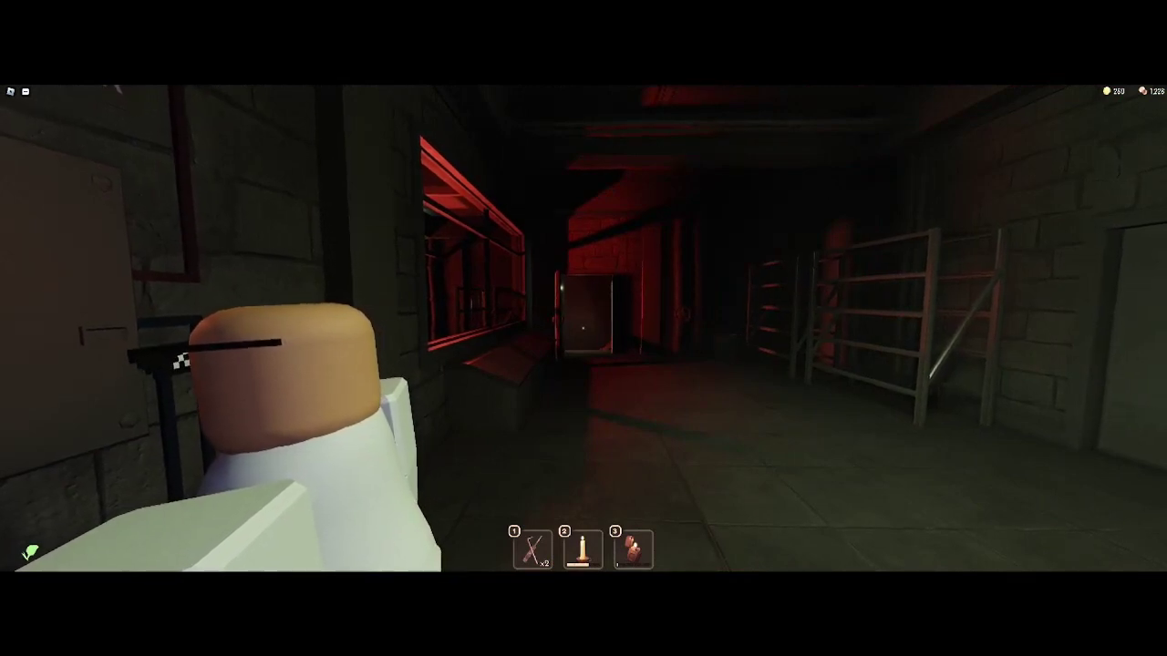
pyautogui.moveTo(583, 328); pyautogui.dragTo(273, 328)
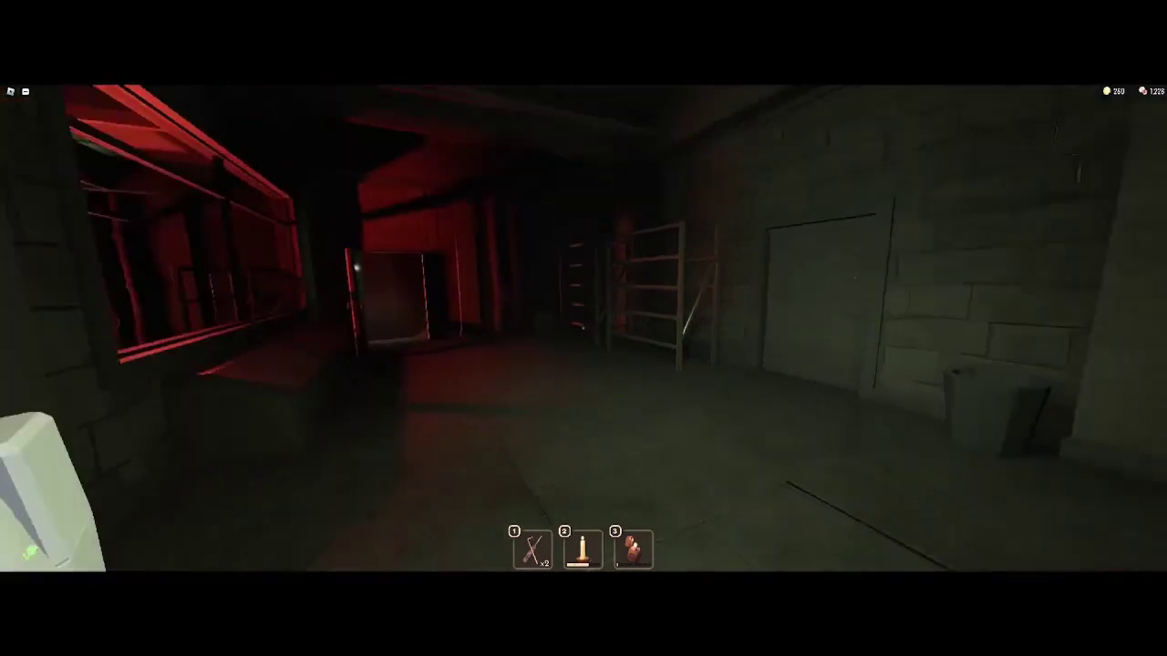
pyautogui.moveTo(365, 328); pyautogui.dragTo(821, 328)
pyautogui.moveTo(729, 328); pyautogui.dragTo(274, 328)
pyautogui.moveTo(639, 328); pyautogui.dragTo(547, 328)
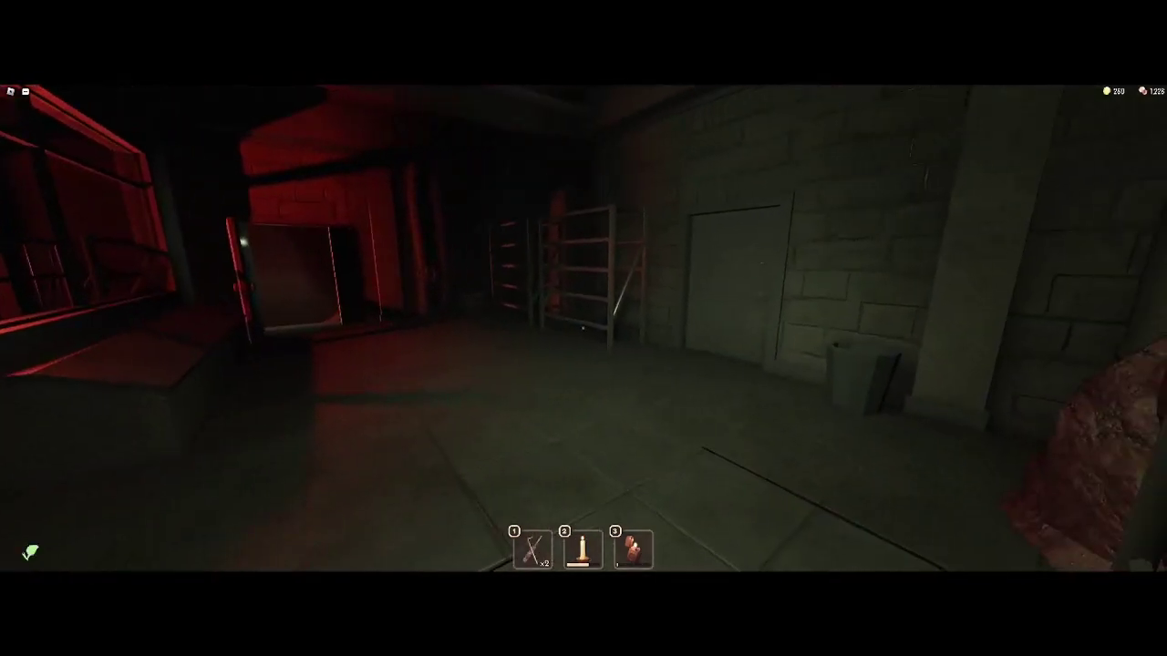
pyautogui.moveTo(365, 328); pyautogui.dragTo(820, 328)
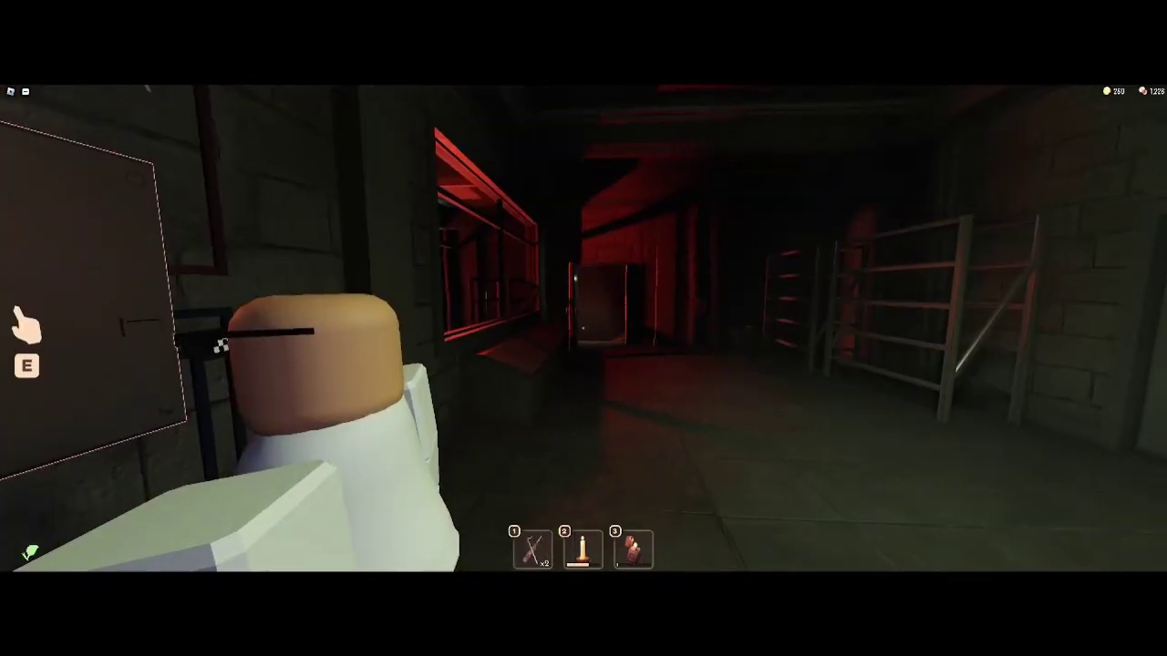
# - Try the power panel twice, then turn to face down the shelf-lined corridor
pyautogui.press('e')
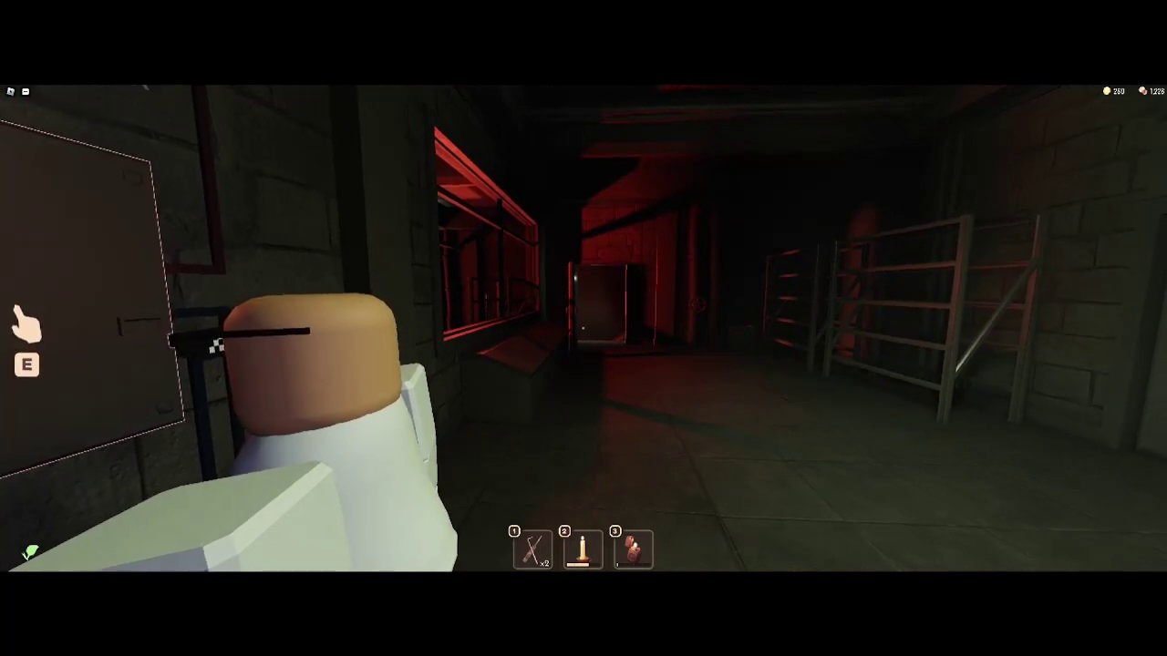
pyautogui.press('e')
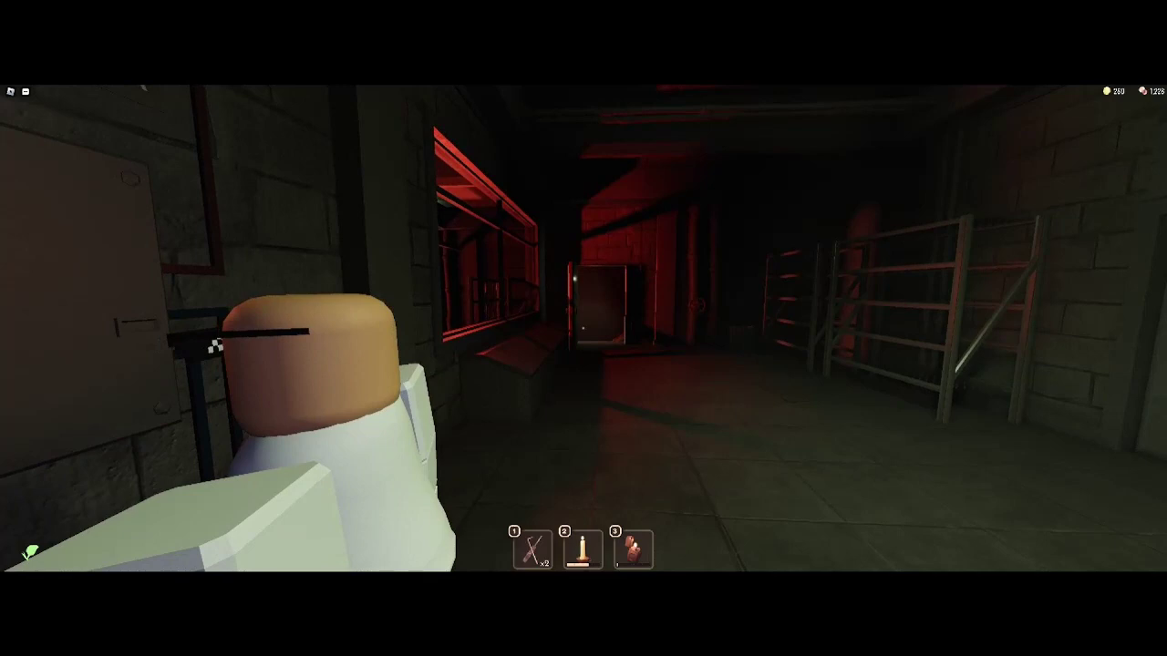
pyautogui.moveTo(584, 329); pyautogui.dragTo(274, 329)
pyautogui.moveTo(584, 328); pyautogui.dragTo(182, 328)
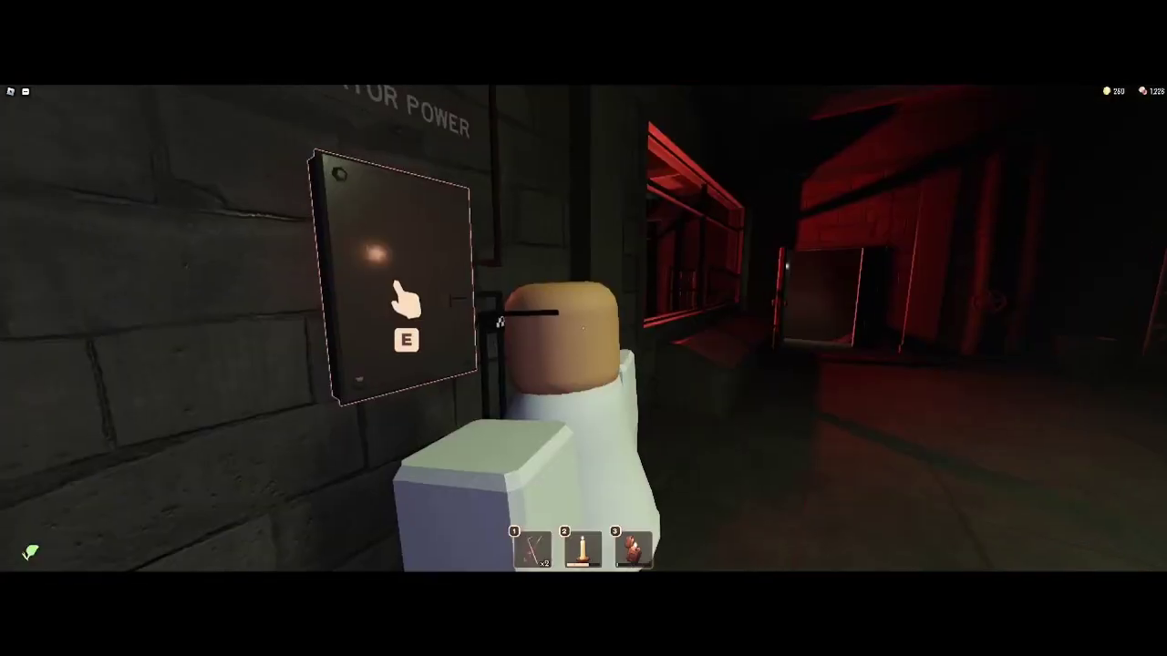
pyautogui.moveTo(583, 328); pyautogui.dragTo(310, 328)
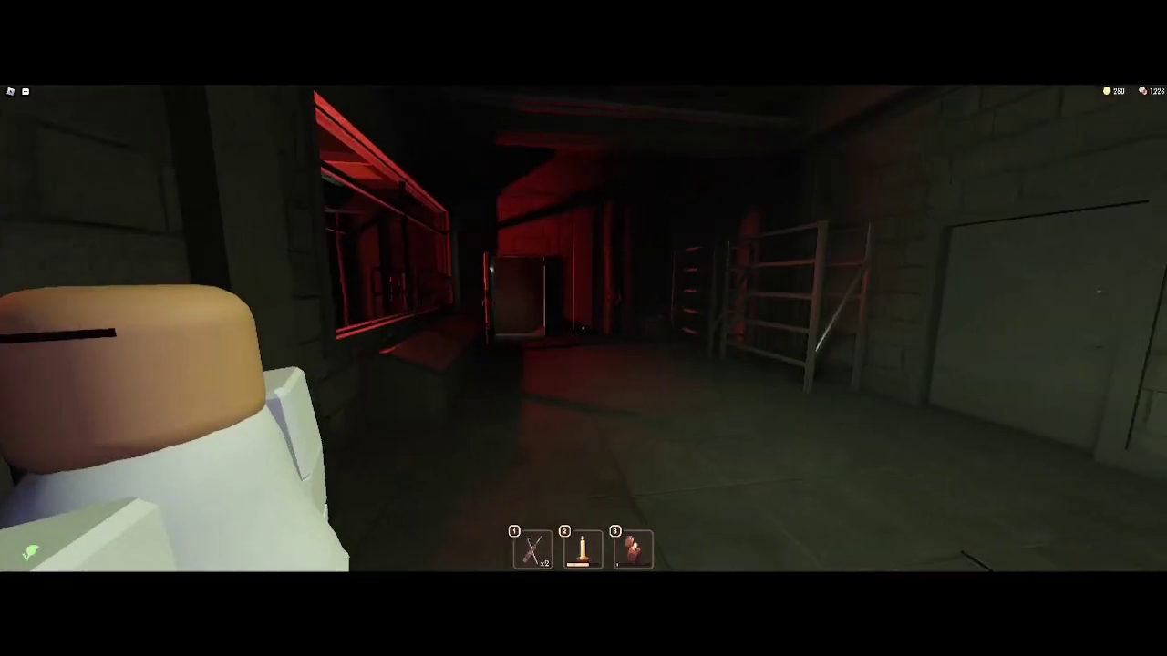
pyautogui.moveTo(583, 328)
pyautogui.mouseDown()
pyautogui.moveTo(821, 329)
pyautogui.moveTo(346, 328)
pyautogui.mouseUp()
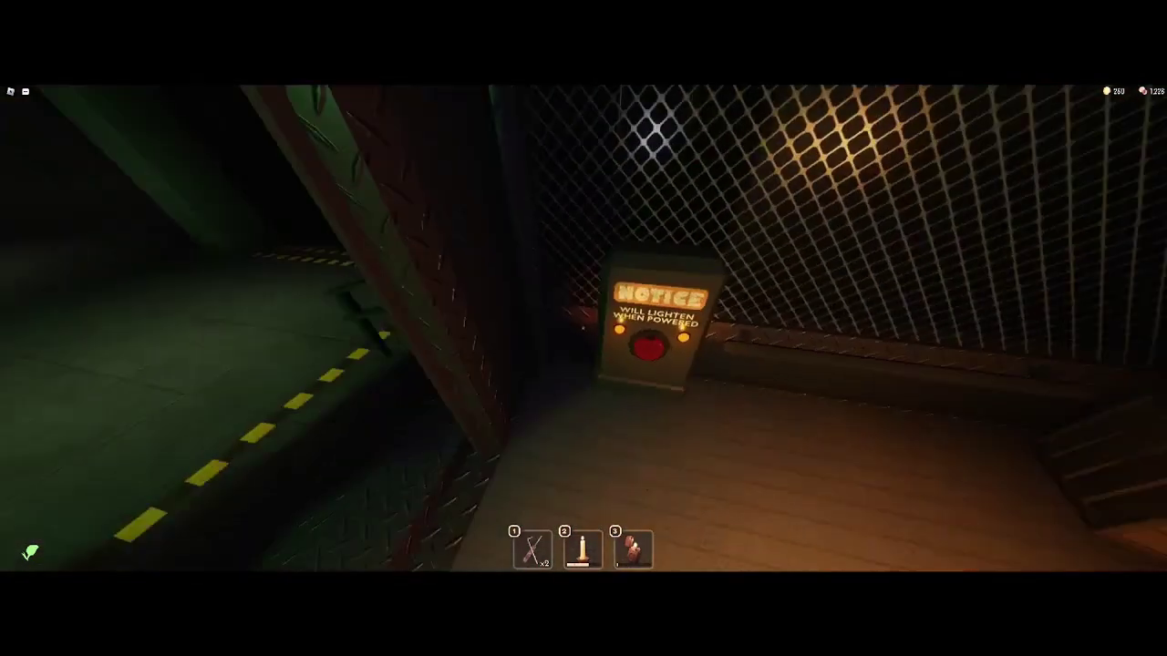
# - Equip hotbar slot 1 and enter the caged storage room for the elevator ending
pyautogui.press('1')
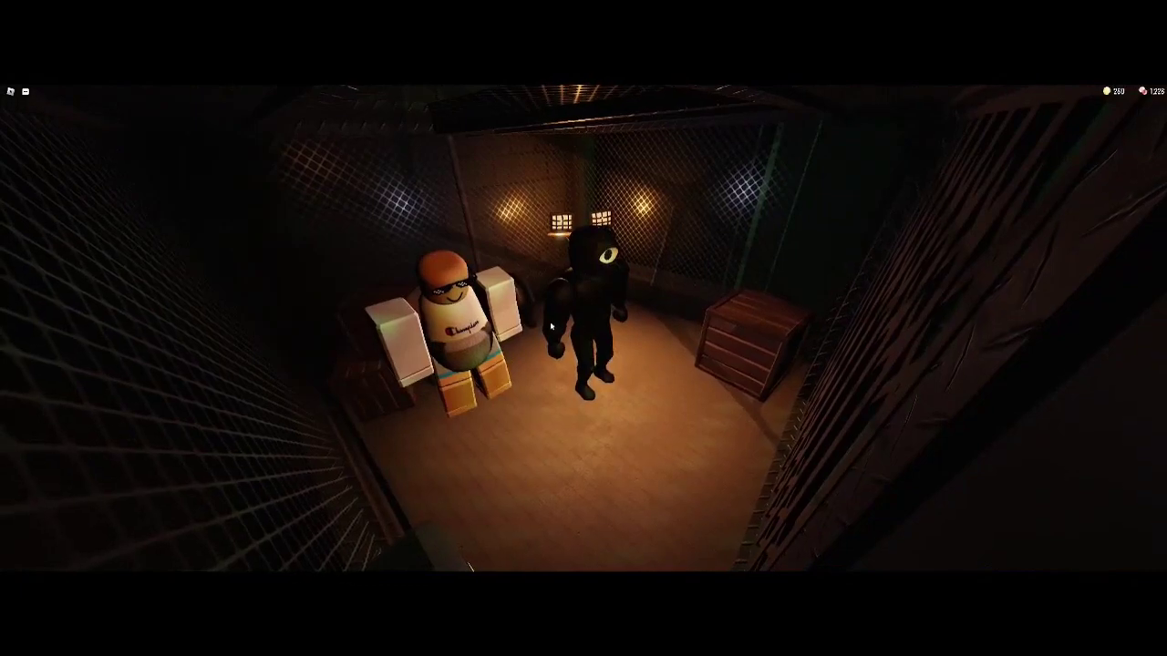